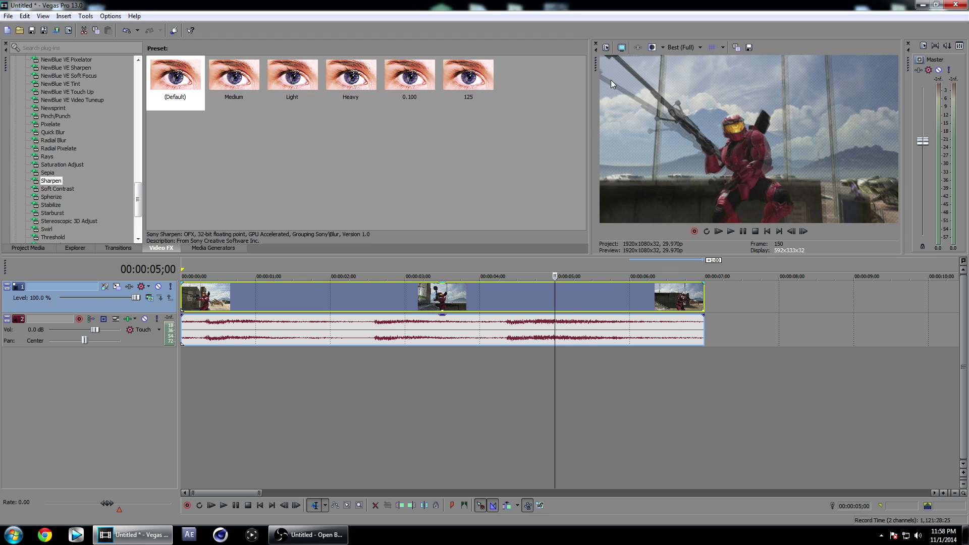
Review the project properties, keep the frame rate at 29.970 (NTSC), and apply them.
{"action": "left_click", "coordinate": [606, 47]}
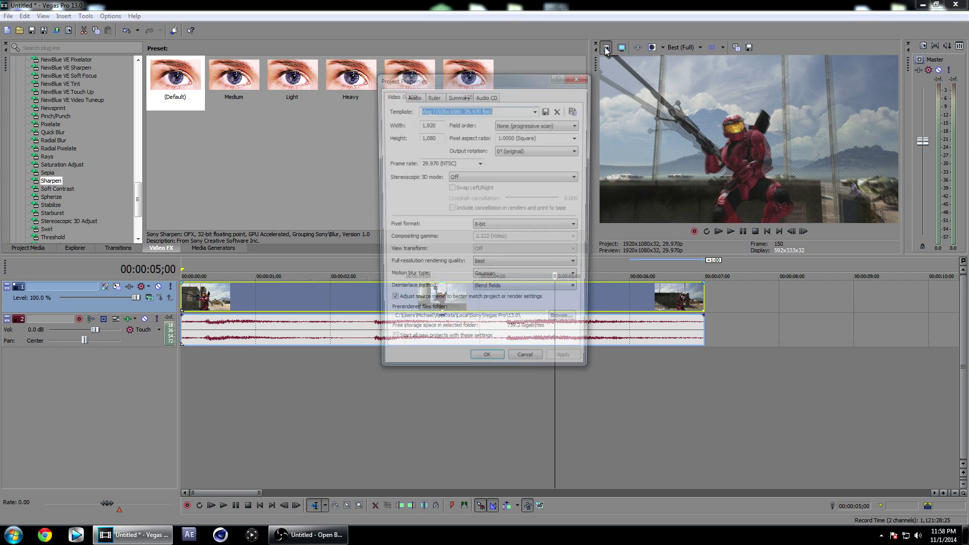
{"action": "left_click_drag", "start_coordinate": [441, 126], "coordinate": [422, 126]}
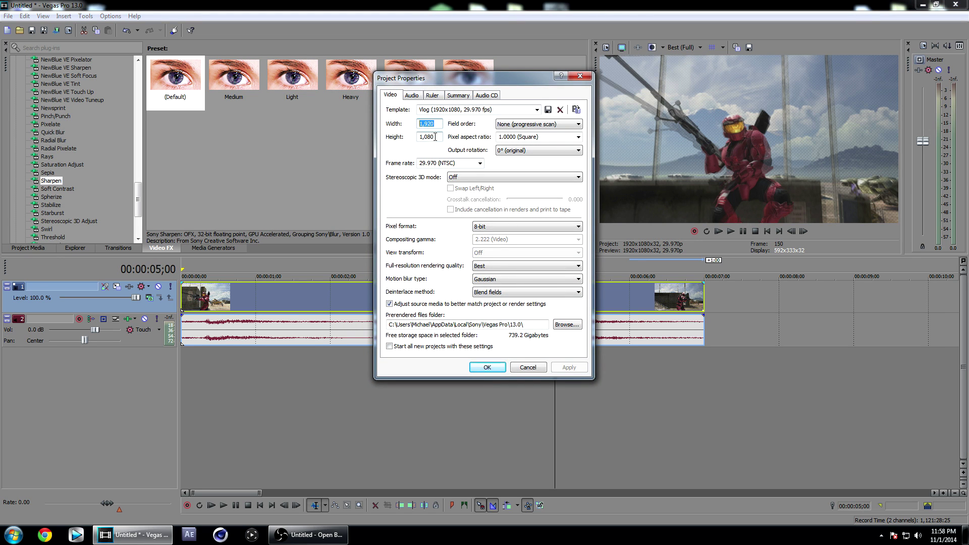
{"action": "left_click", "coordinate": [479, 163]}
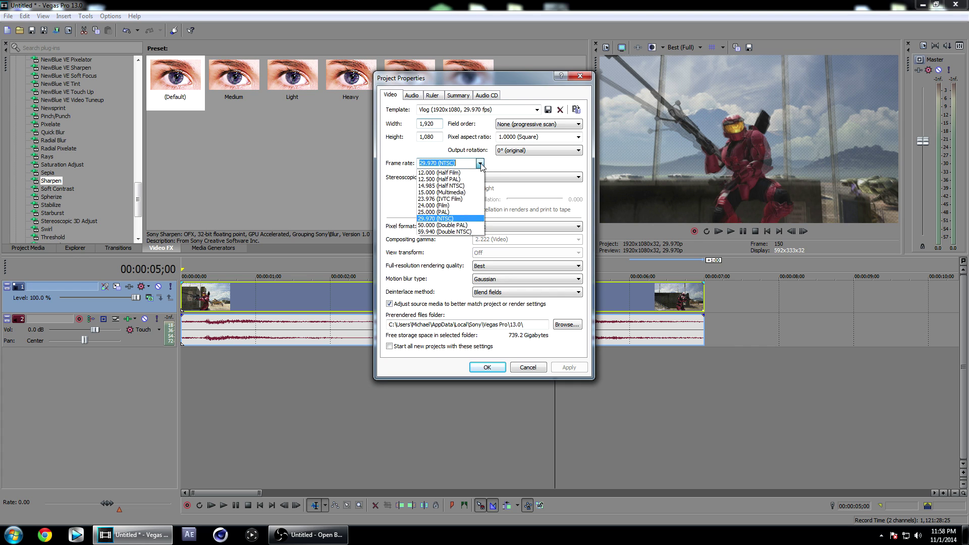
{"action": "left_click", "coordinate": [461, 219]}
{"action": "left_click", "coordinate": [479, 163]}
{"action": "left_click", "coordinate": [449, 221]}
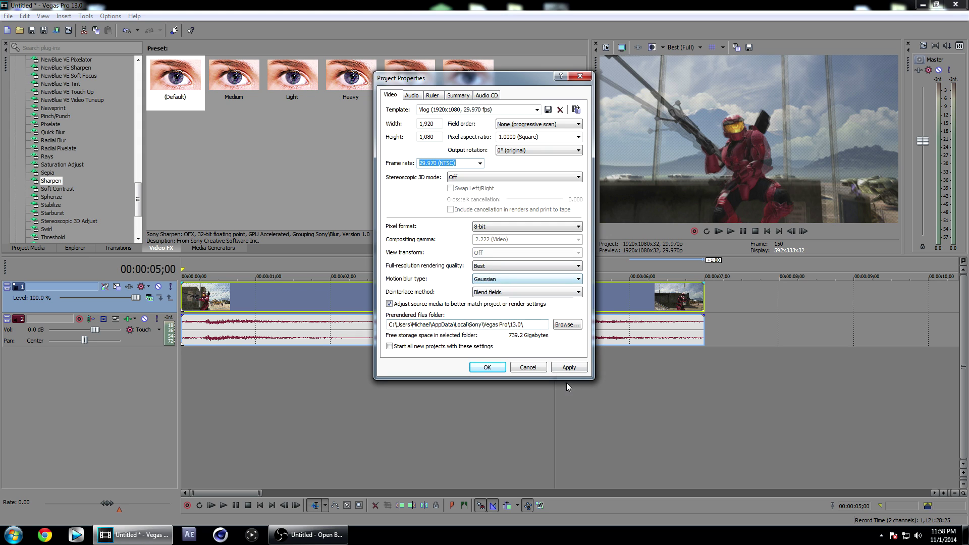
{"action": "left_click", "coordinate": [569, 367]}
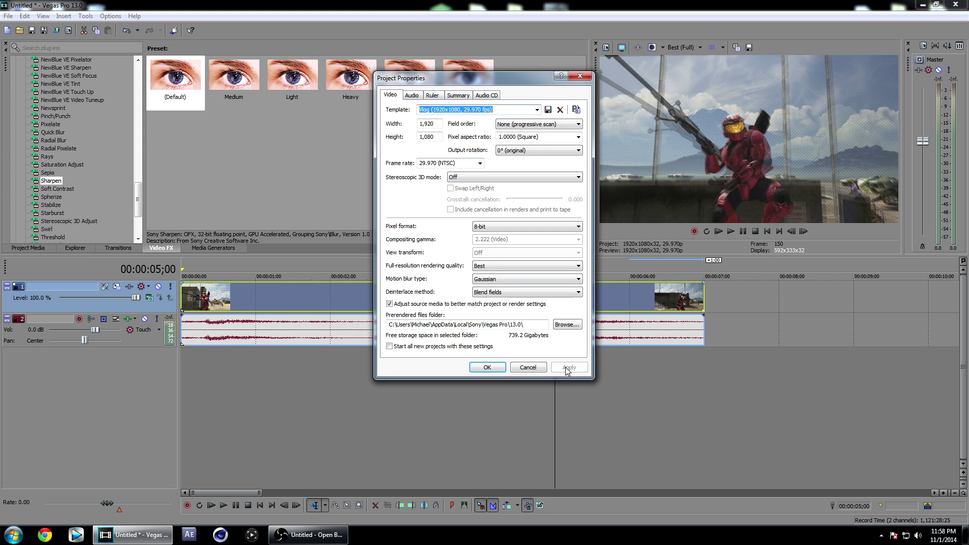
{"action": "left_click", "coordinate": [487, 367]}
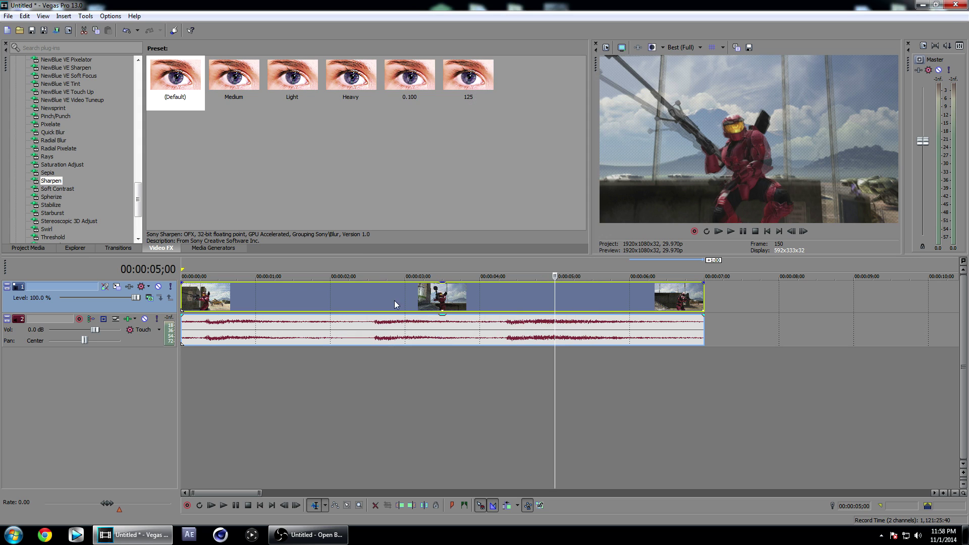
Switch on Disable Resample for the game clip's video event.
{"action": "right_click", "coordinate": [555, 302]}
{"action": "mouse_move", "coordinate": [596, 435]}
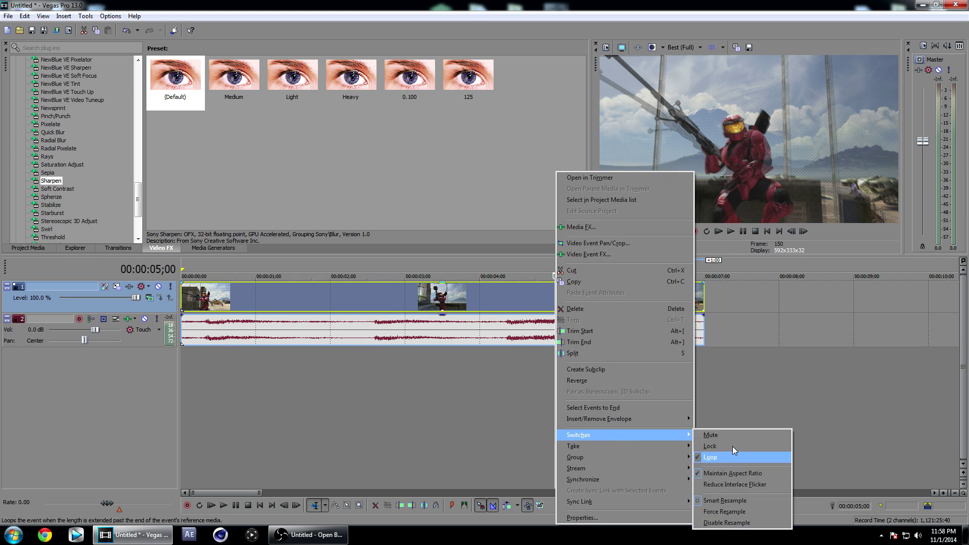
{"action": "left_click", "coordinate": [716, 523]}
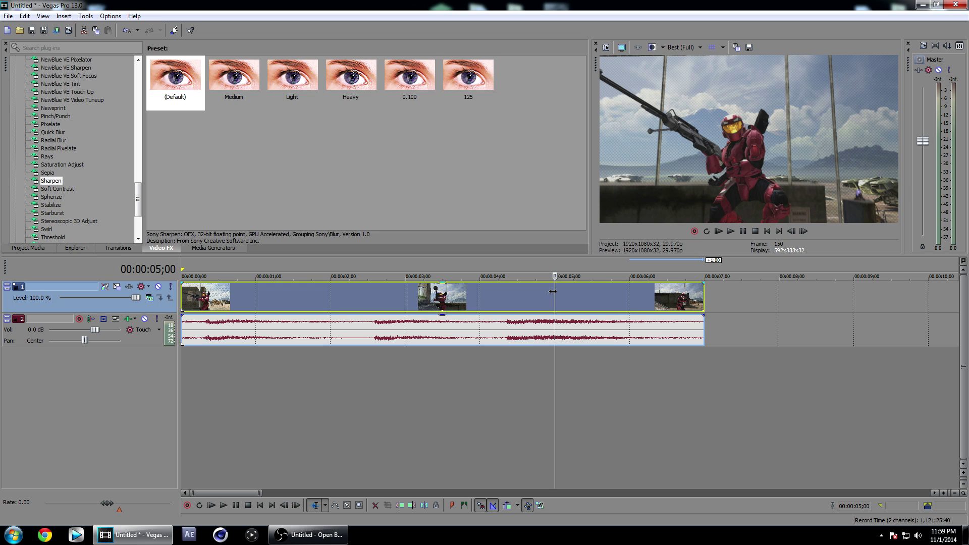
Apply the default Color Corrector to the video output with Saturation 1.150.
{"action": "left_click_drag", "start_coordinate": [137, 200], "coordinate": [138, 75]}
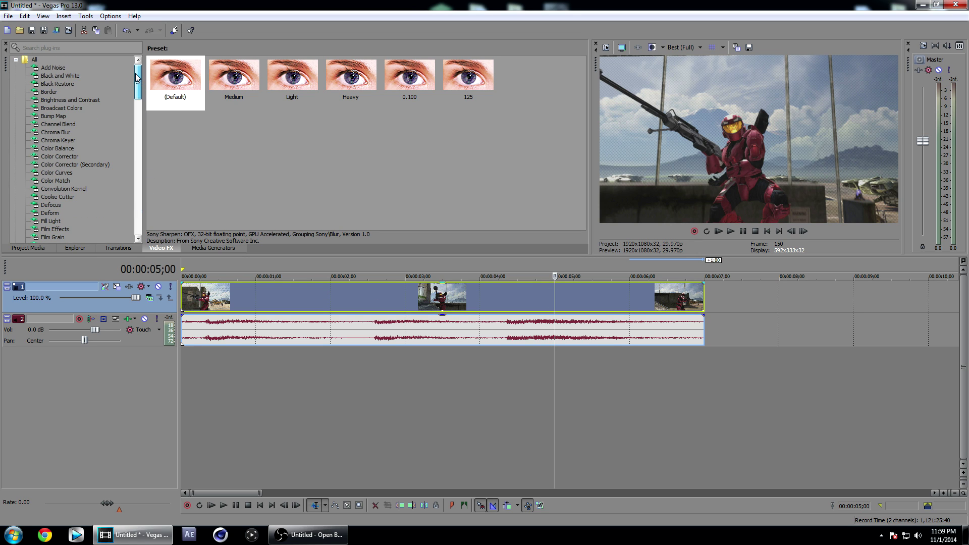
{"action": "left_click", "coordinate": [67, 157]}
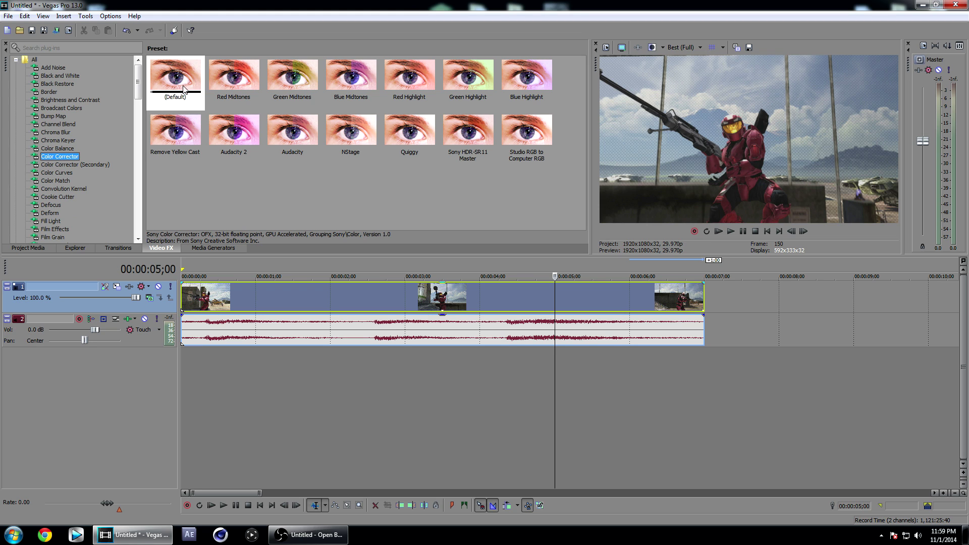
{"action": "left_click_drag", "start_coordinate": [175, 75], "coordinate": [692, 170]}
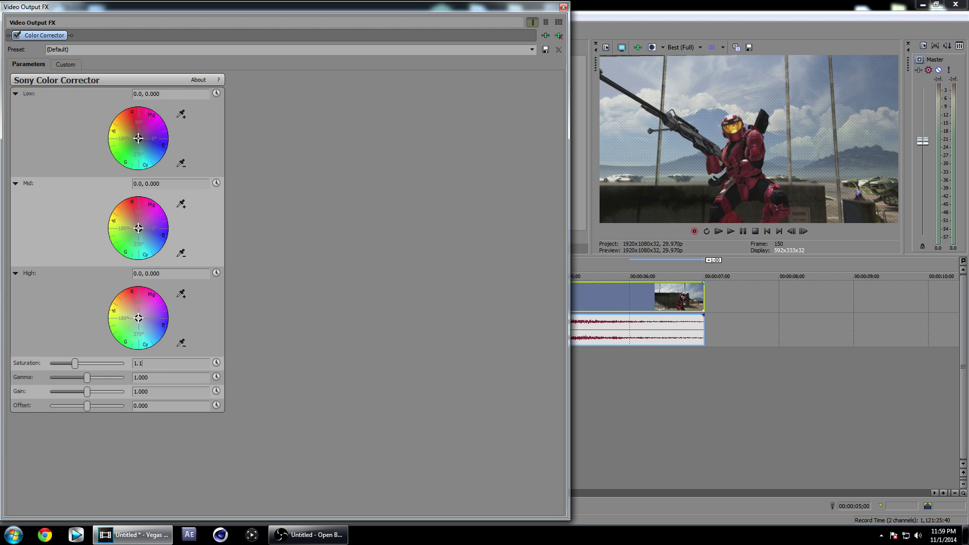
{"action": "type", "text": "50"}
{"action": "key", "text": "Return"}
Set the Color Corrector's Gain to 1.150 and Offset to -15.000.
{"action": "triple_click", "coordinate": [158, 394]}
{"action": "type", "text": "1.150"}
{"action": "left_click", "coordinate": [145, 407]}
{"action": "left_click_drag", "start_coordinate": [86, 411], "coordinate": [86, 411]}
{"action": "left_click", "coordinate": [178, 407]}
{"action": "left_click_drag", "start_coordinate": [177, 406], "coordinate": [107, 405]}
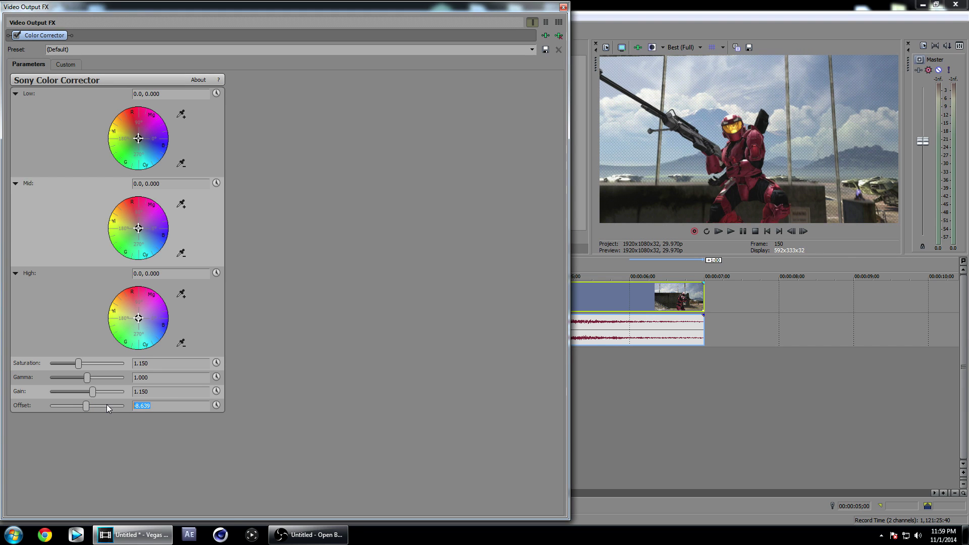
{"action": "type", "text": "-15"}
{"action": "key", "text": "Return"}
Add the default Sharpen to the output at Amount 0.125, then close Video Output FX.
{"action": "left_click", "coordinate": [563, 7]}
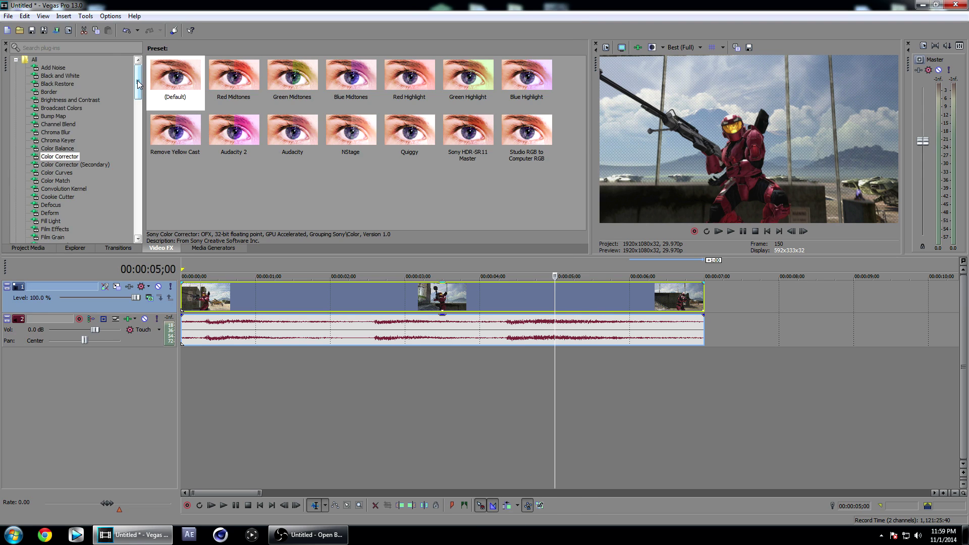
{"action": "left_click_drag", "start_coordinate": [138, 81], "coordinate": [139, 206]}
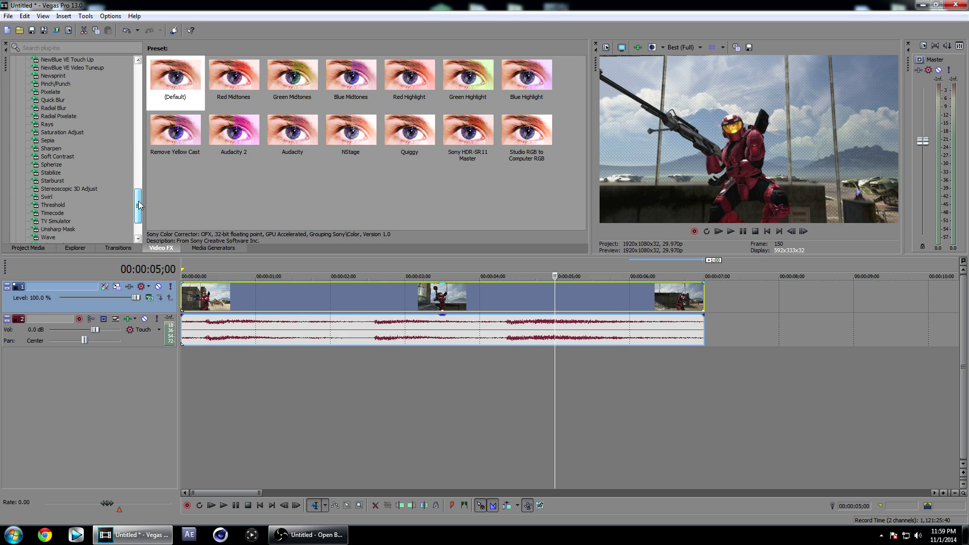
{"action": "left_click", "coordinate": [51, 149]}
{"action": "left_click_drag", "start_coordinate": [176, 75], "coordinate": [696, 167]}
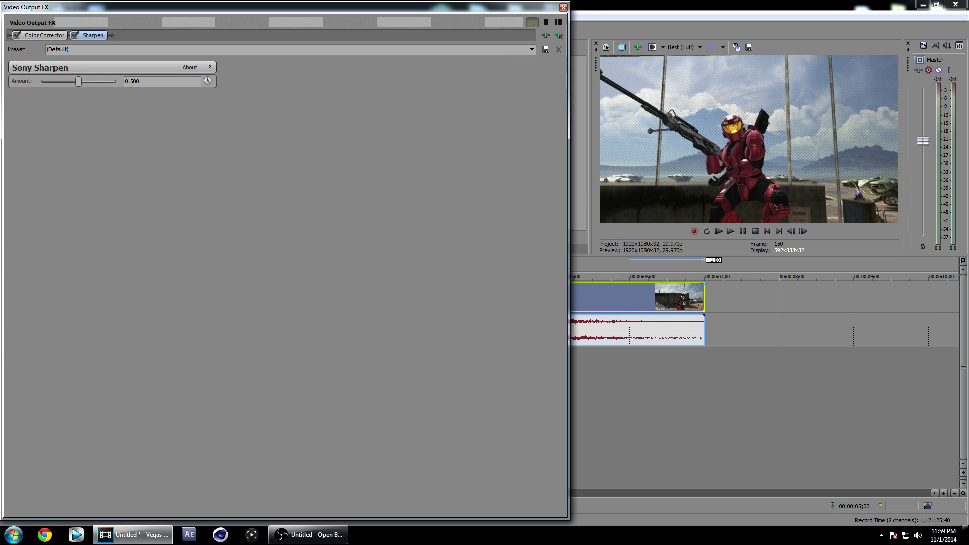
{"action": "left_click_drag", "start_coordinate": [132, 82], "coordinate": [166, 83]}
{"action": "type", "text": "125"}
{"action": "key", "text": "Return"}
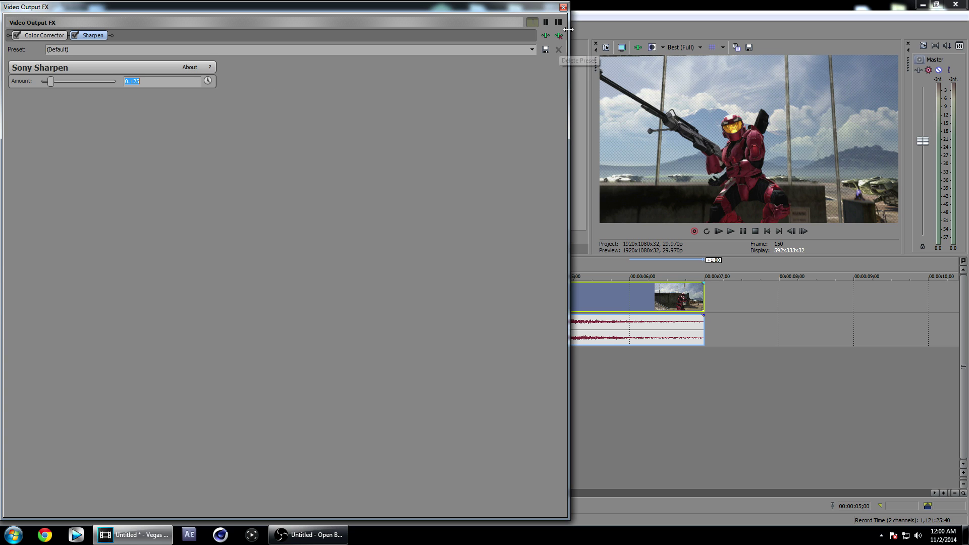
{"action": "left_click", "coordinate": [563, 7]}
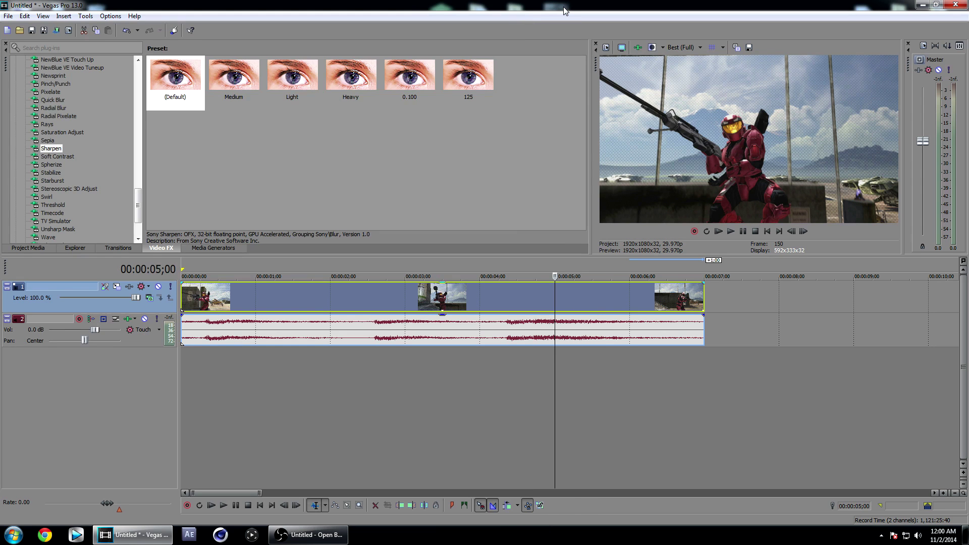
In Render As, pick MainConcept AVC/AAC with the Internet HD 1080p template.
{"action": "left_click", "coordinate": [9, 16]}
{"action": "left_click", "coordinate": [36, 94]}
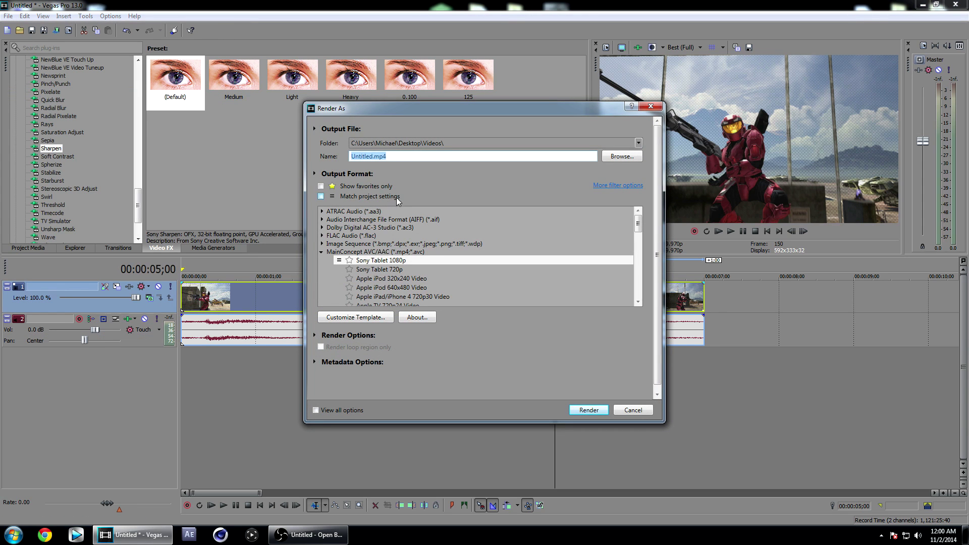
{"action": "left_click", "coordinate": [352, 252]}
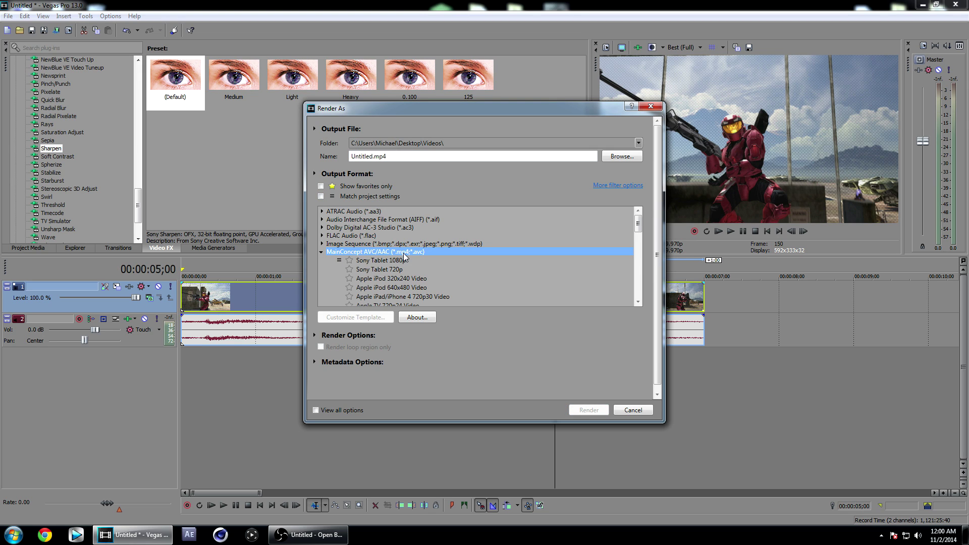
{"action": "left_click_drag", "start_coordinate": [640, 227], "coordinate": [639, 240]}
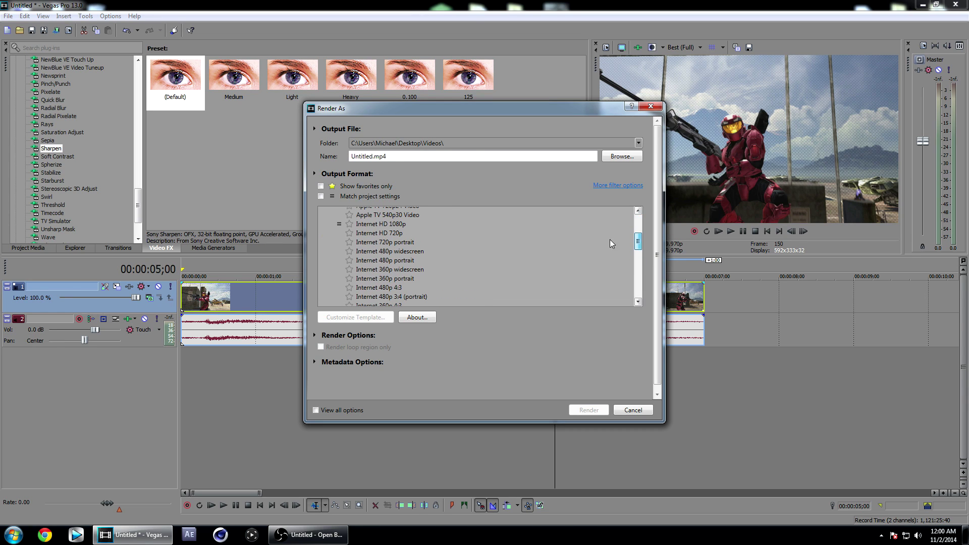
{"action": "left_click", "coordinate": [370, 224]}
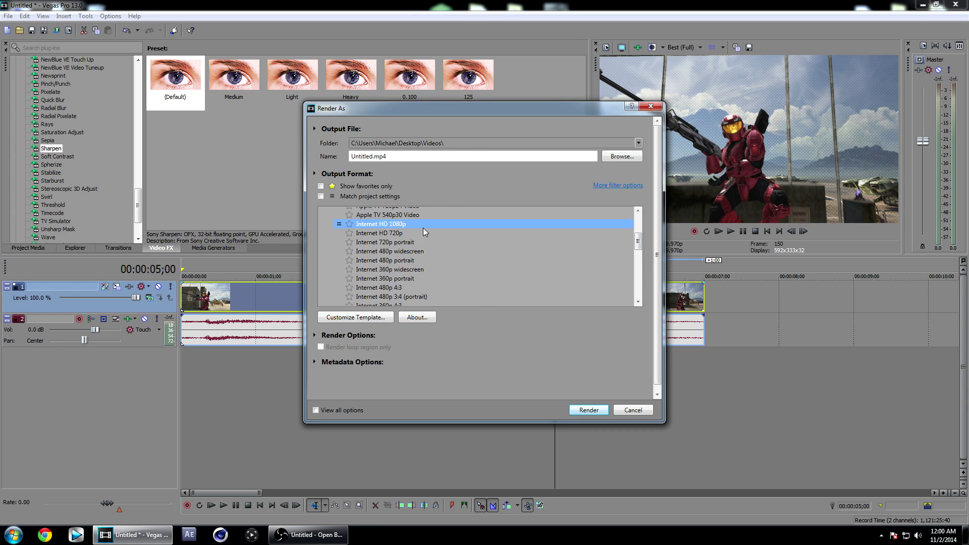
Customize the template: HD 1080 frame size, 59.94 fps, source frame-rate adjustment off.
{"action": "left_click", "coordinate": [354, 319]}
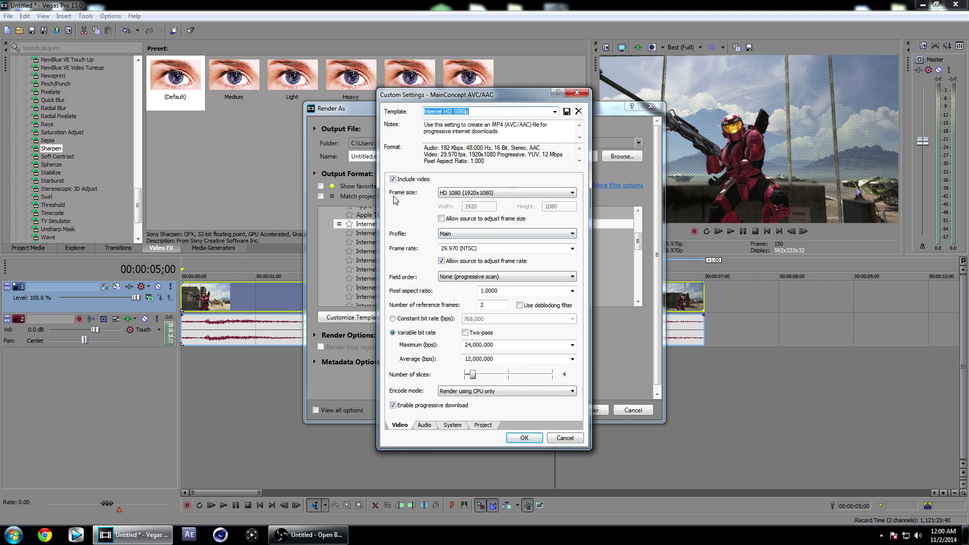
{"action": "left_click", "coordinate": [512, 195]}
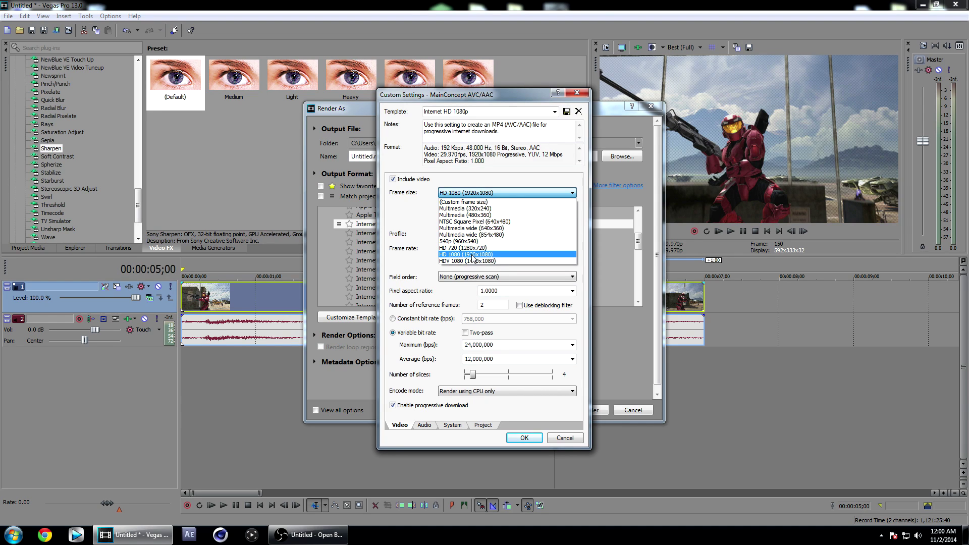
{"action": "left_click", "coordinate": [473, 258]}
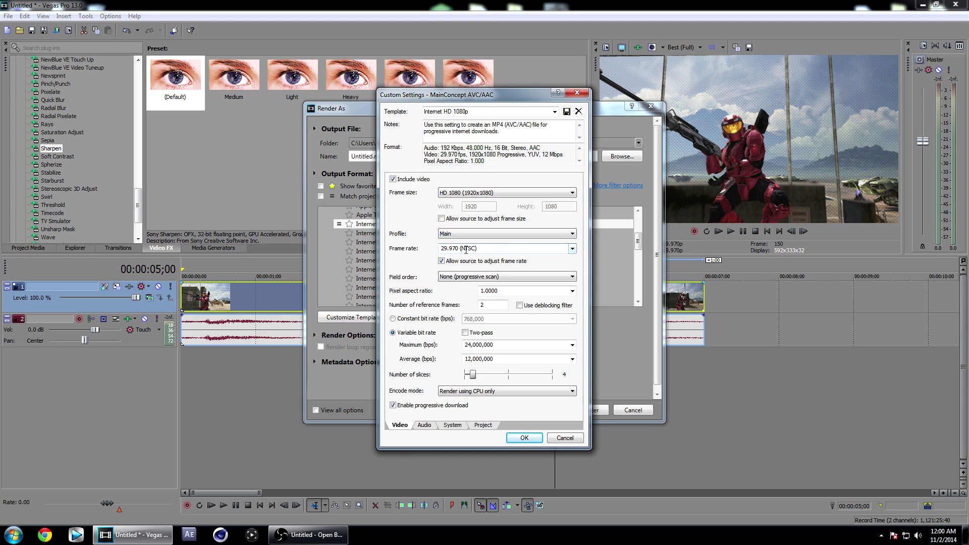
{"action": "left_click", "coordinate": [571, 249]}
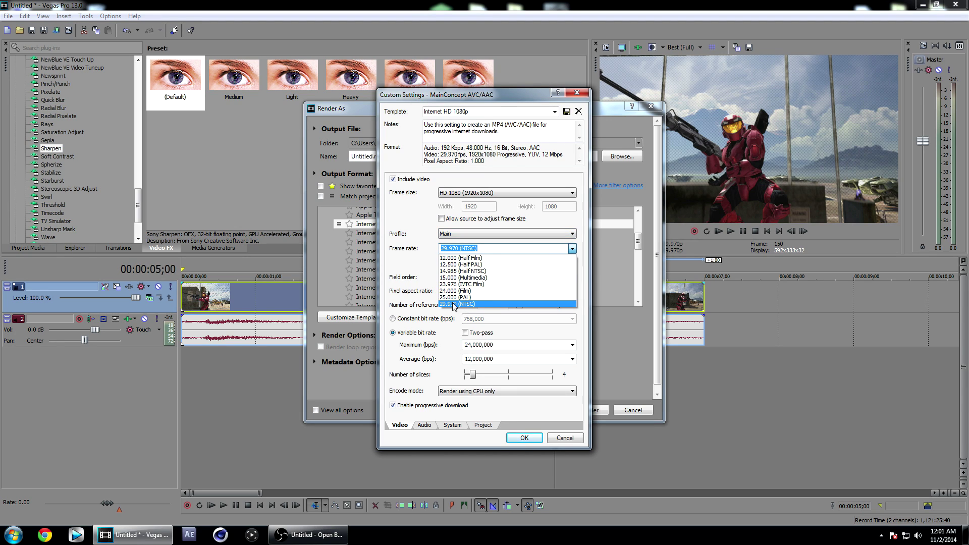
{"action": "left_click", "coordinate": [472, 304]}
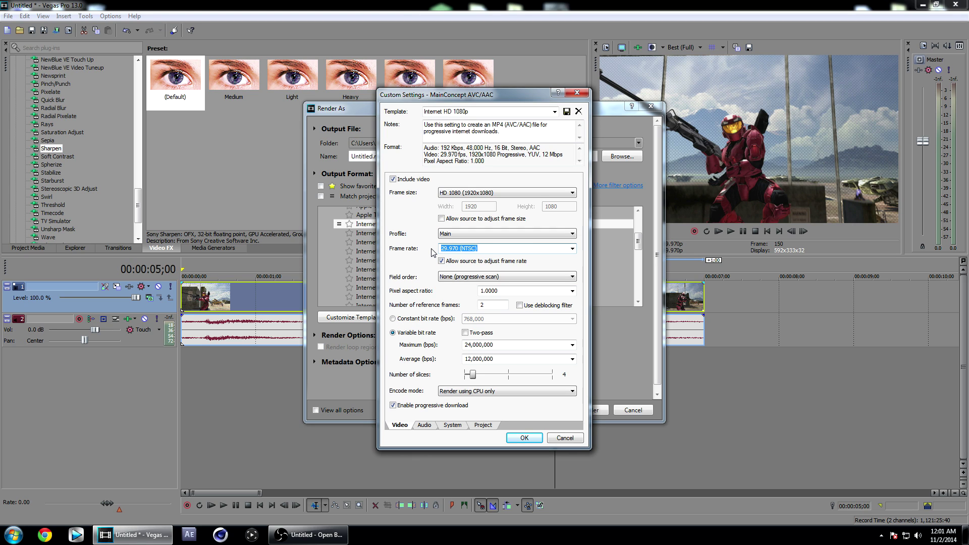
{"action": "type", "text": "59.940000"}
{"action": "left_click", "coordinate": [442, 262]}
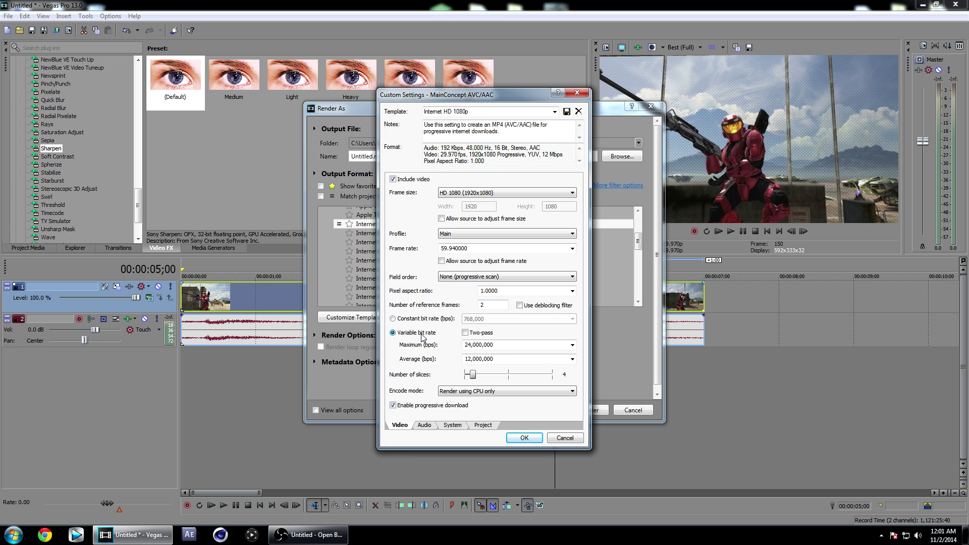
Set both maximum and average bitrate to 20,000,000 bps.
{"action": "left_click", "coordinate": [572, 345]}
{"action": "left_click", "coordinate": [523, 394]}
{"action": "left_click", "coordinate": [573, 359]}
{"action": "left_click", "coordinate": [541, 405]}
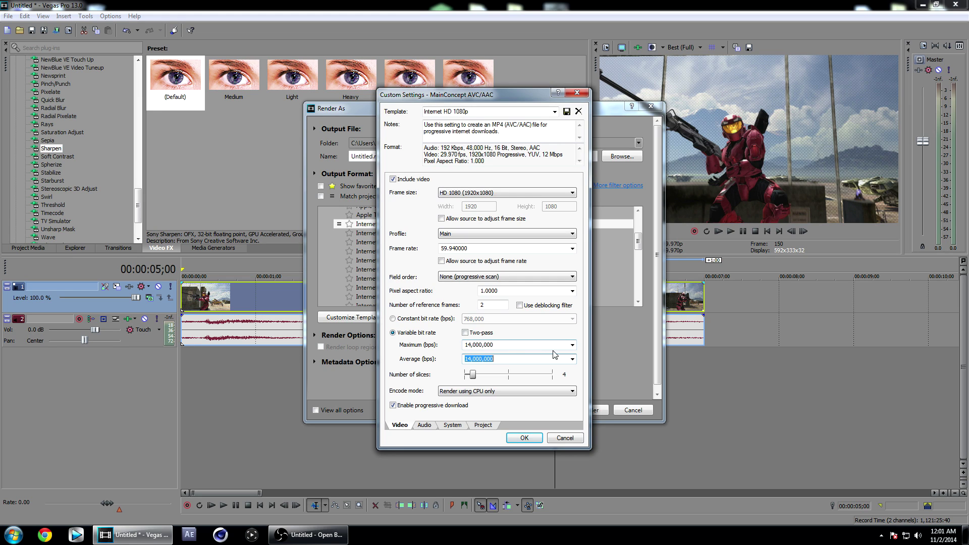
{"action": "left_click", "coordinate": [573, 345]}
{"action": "left_click", "coordinate": [548, 403]}
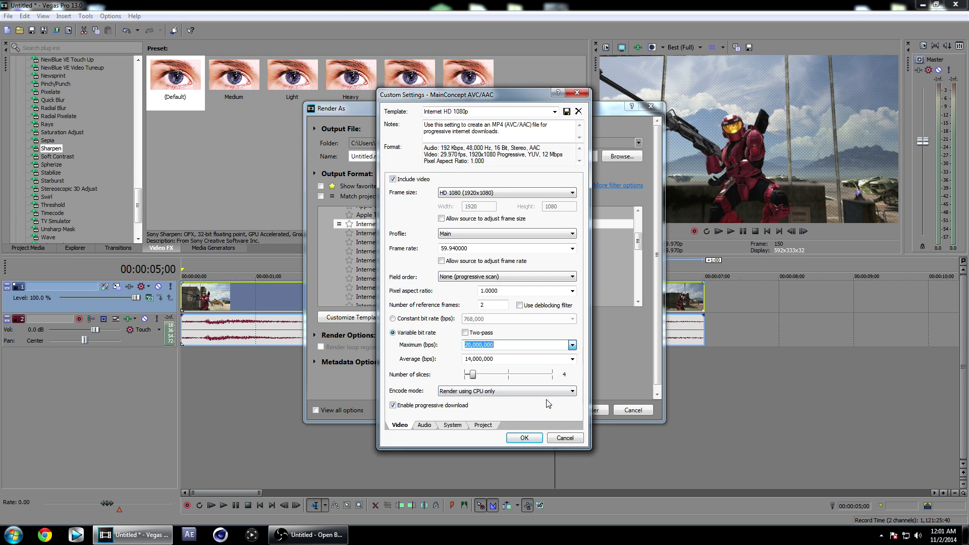
{"action": "left_click", "coordinate": [572, 359]}
{"action": "left_click", "coordinate": [549, 415]}
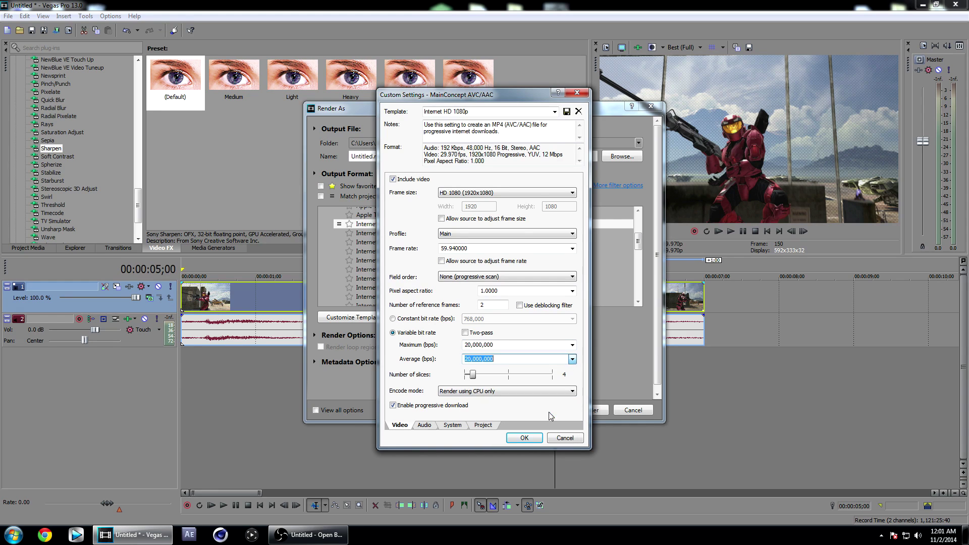
{"action": "left_click", "coordinate": [424, 425]}
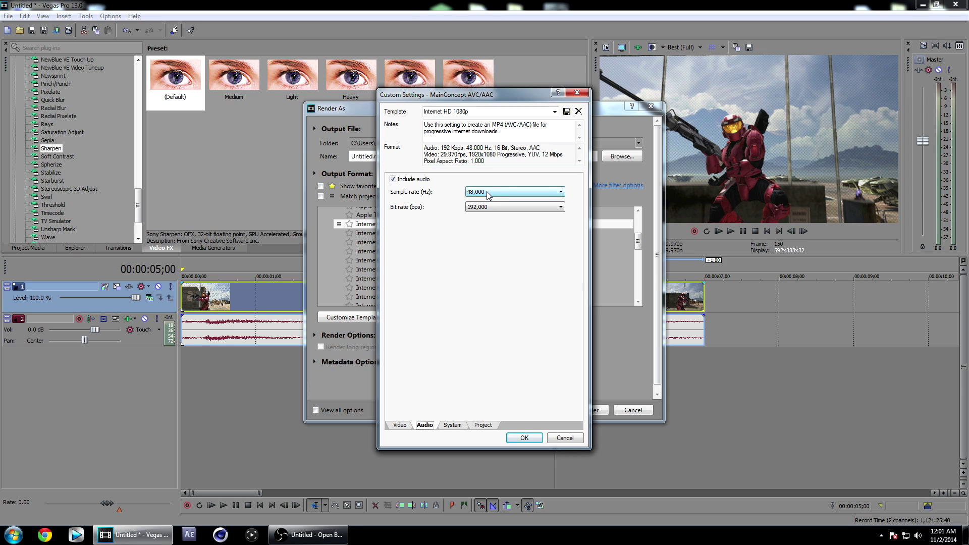
Set audio bit rate to 320,000 and rendering quality to Best, then close both render dialogs.
{"action": "left_click", "coordinate": [487, 208]}
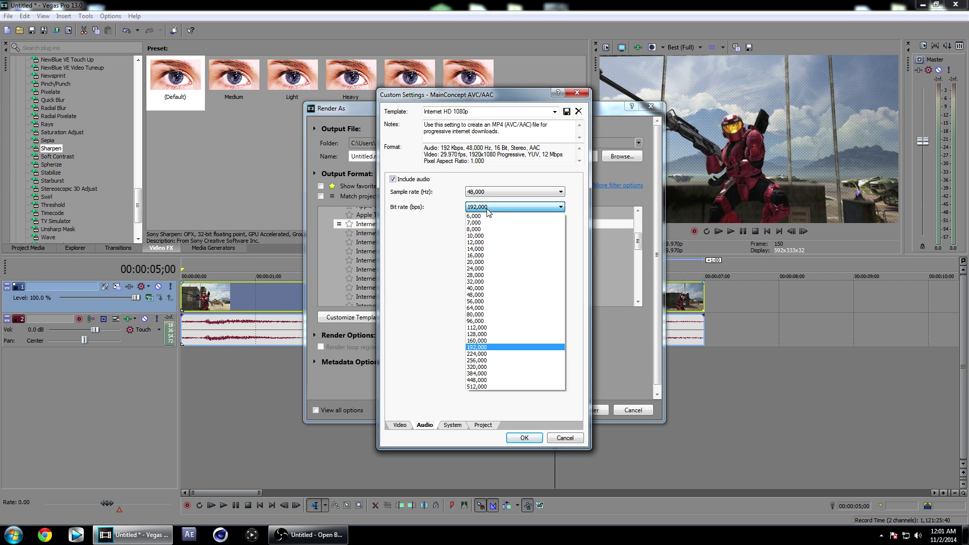
{"action": "left_click", "coordinate": [486, 367]}
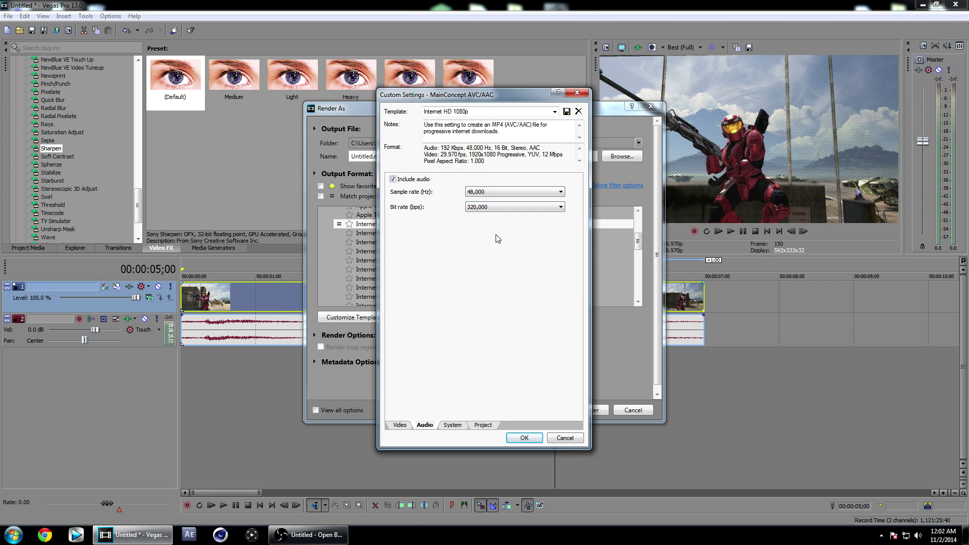
{"action": "left_click", "coordinate": [483, 426]}
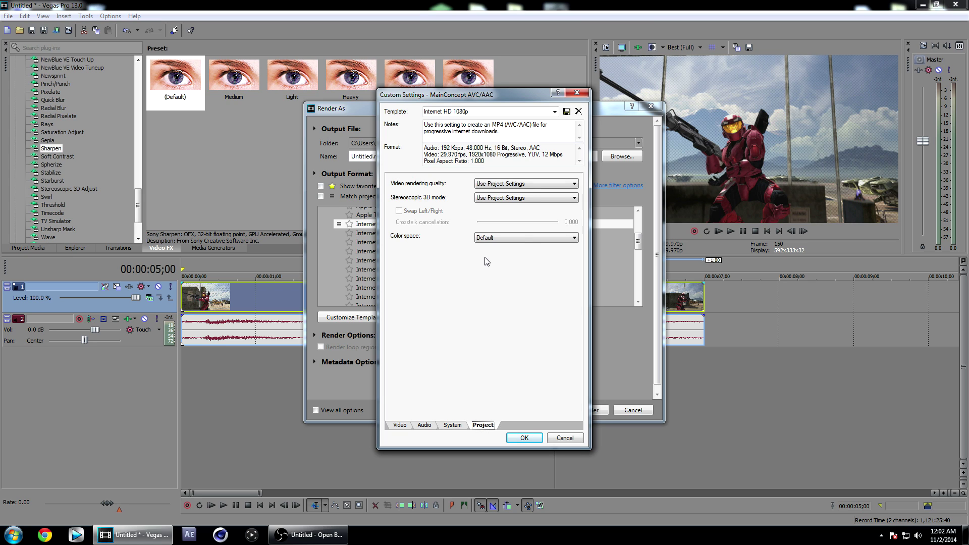
{"action": "left_click", "coordinate": [504, 184]}
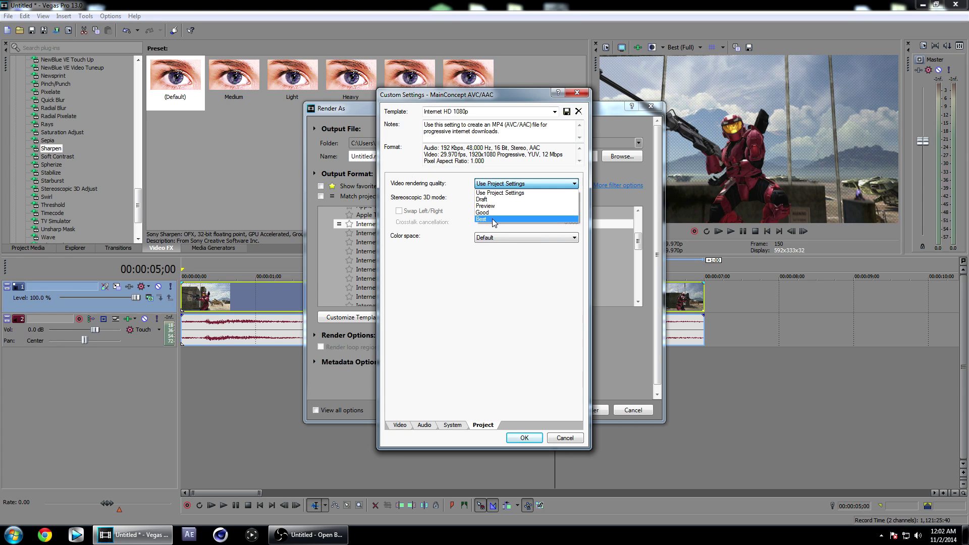
{"action": "left_click", "coordinate": [492, 219]}
{"action": "left_click", "coordinate": [524, 438]}
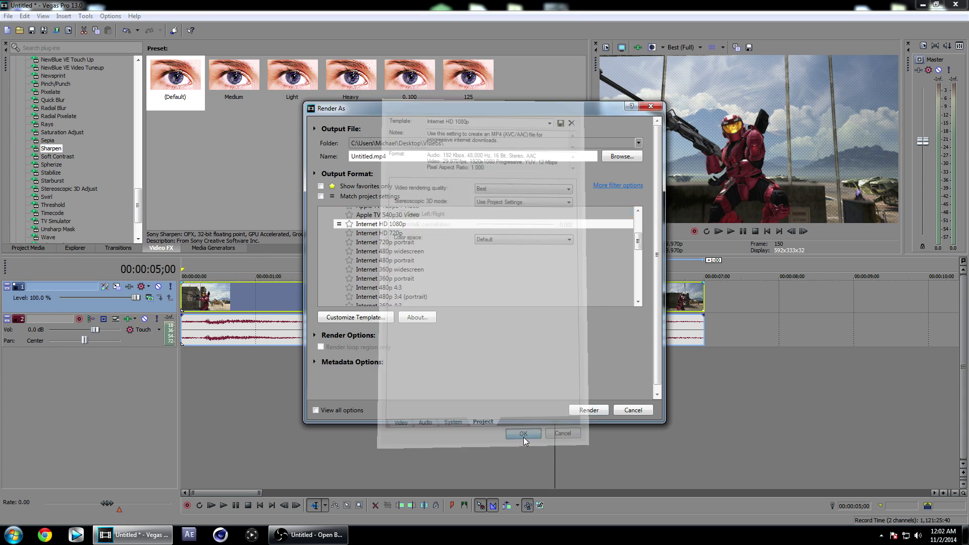
{"action": "key", "text": "Escape"}
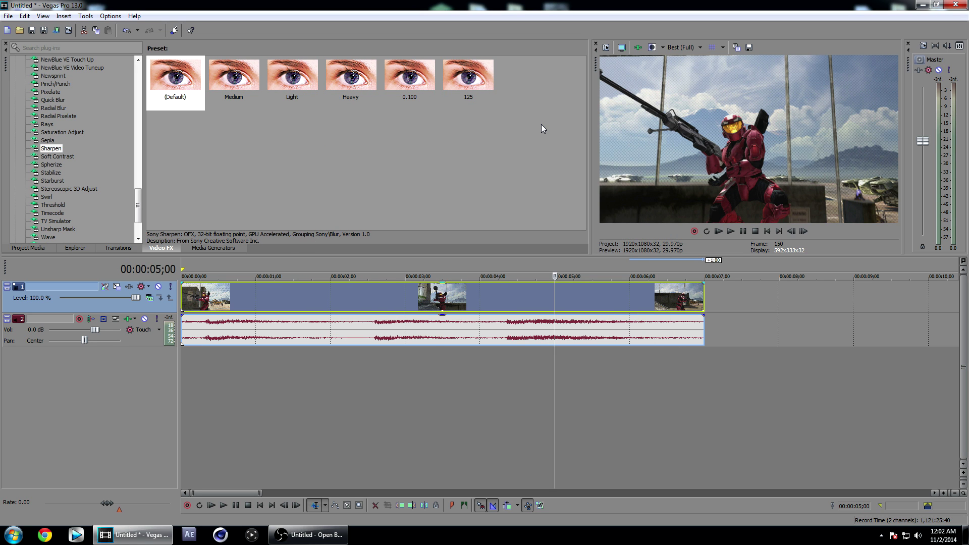